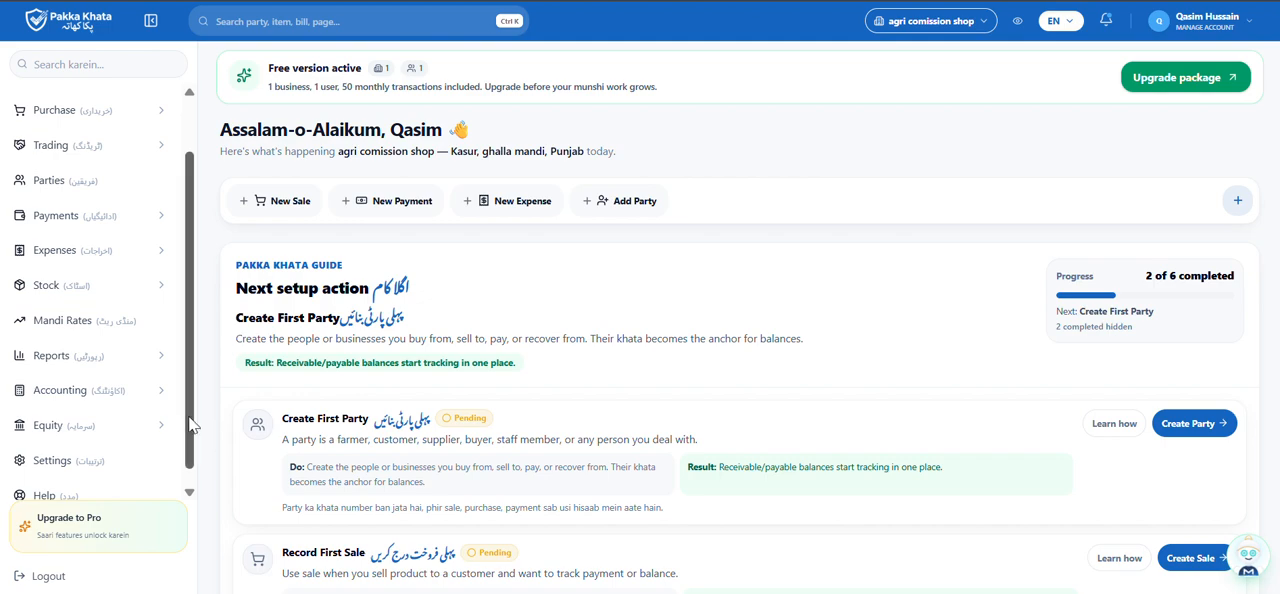
Open the Equity Dashboard and go on to the Partners page.
click(127, 433)
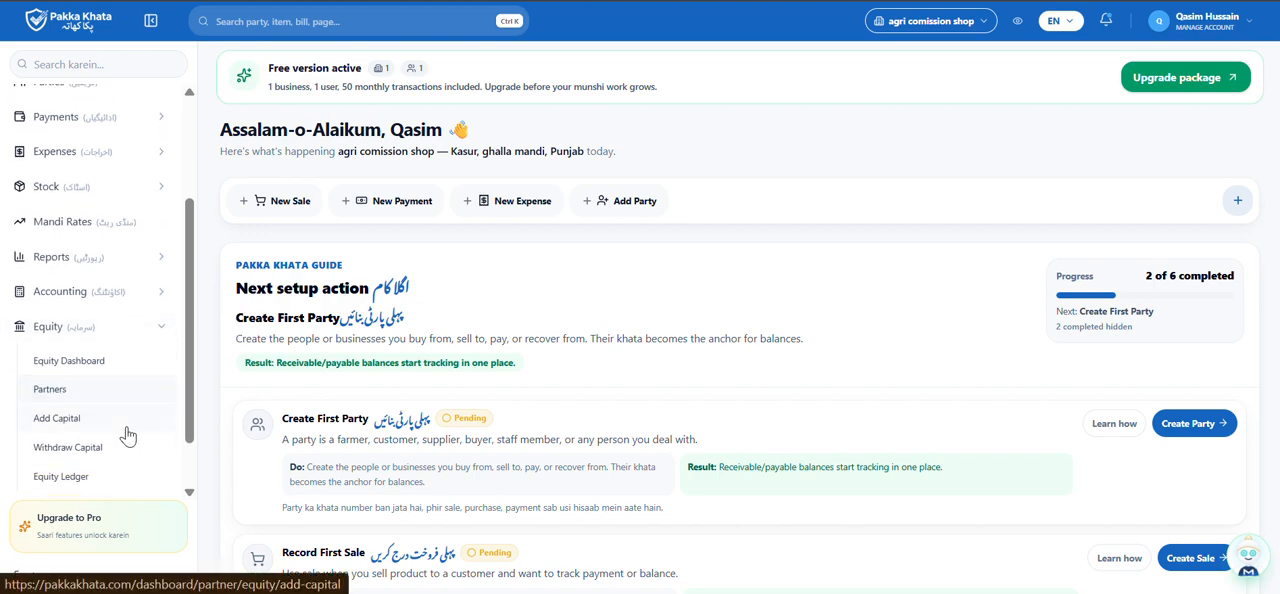
click(74, 368)
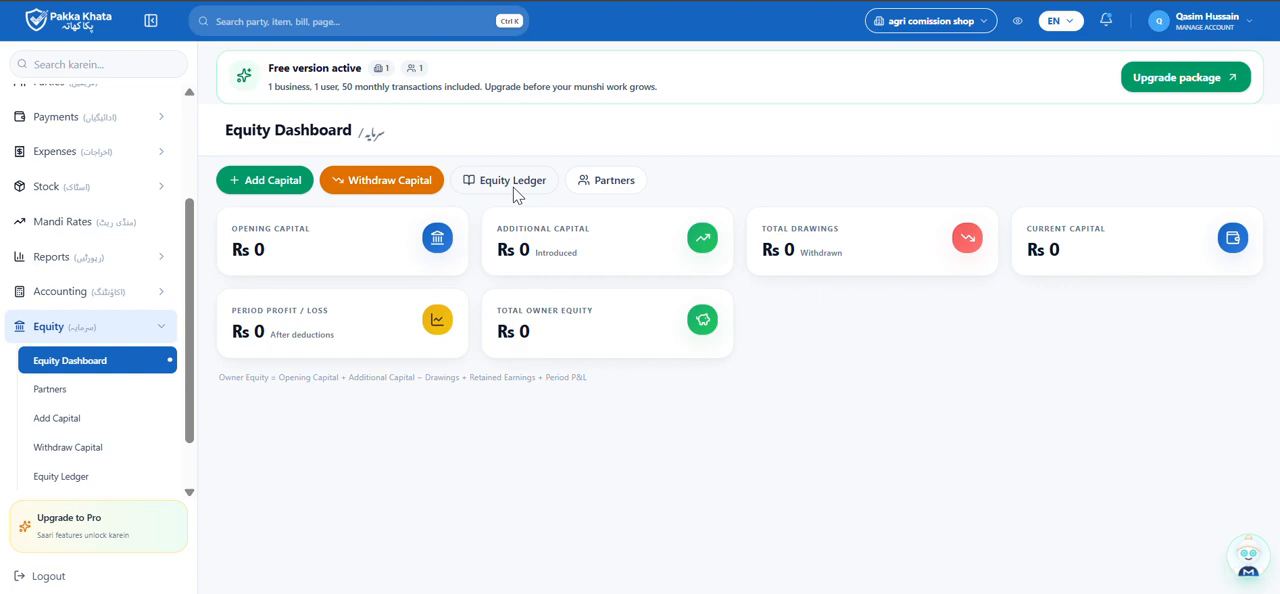
click(613, 185)
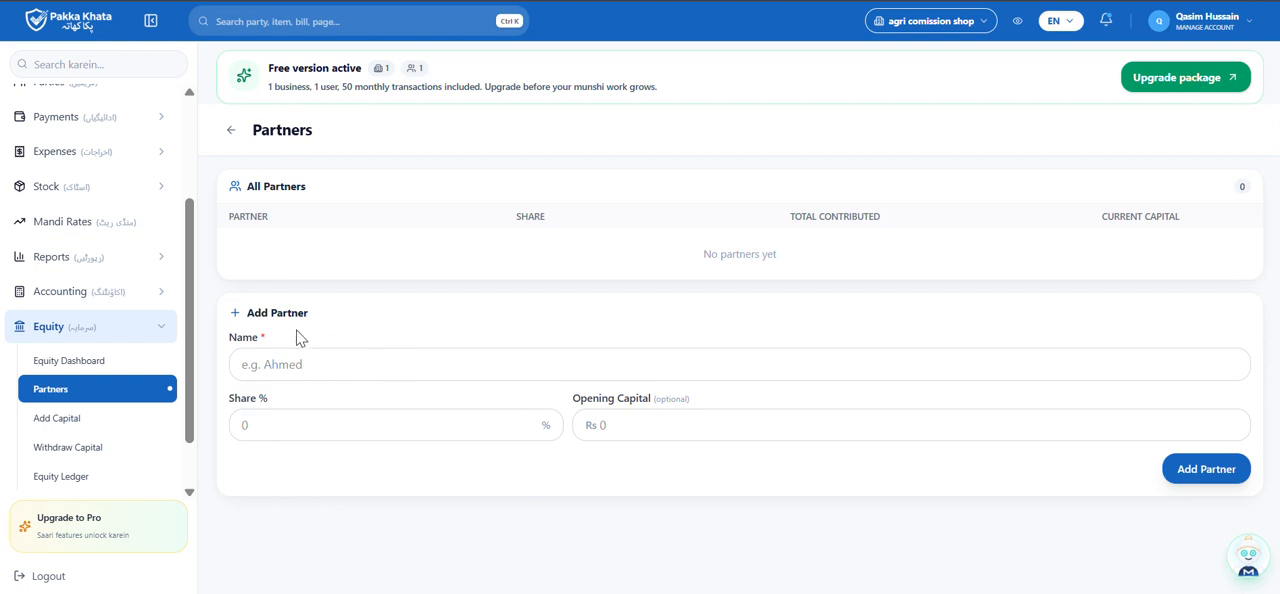
Enter the new partner's full name and set the share to 50%.
click(301, 367)
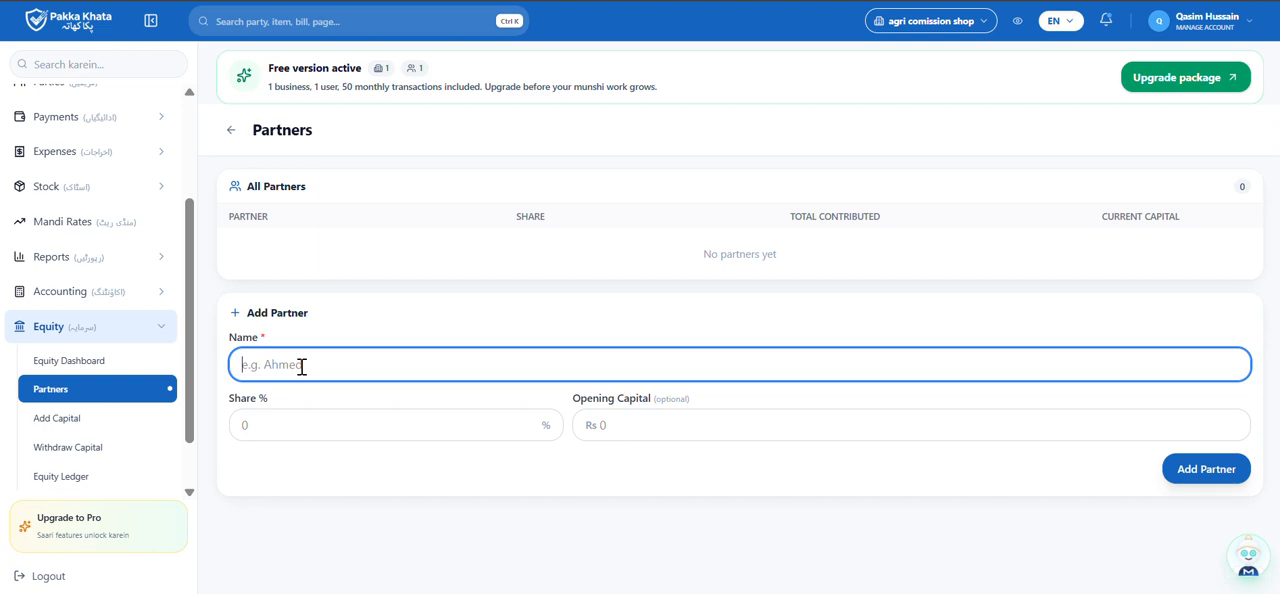
click(317, 424)
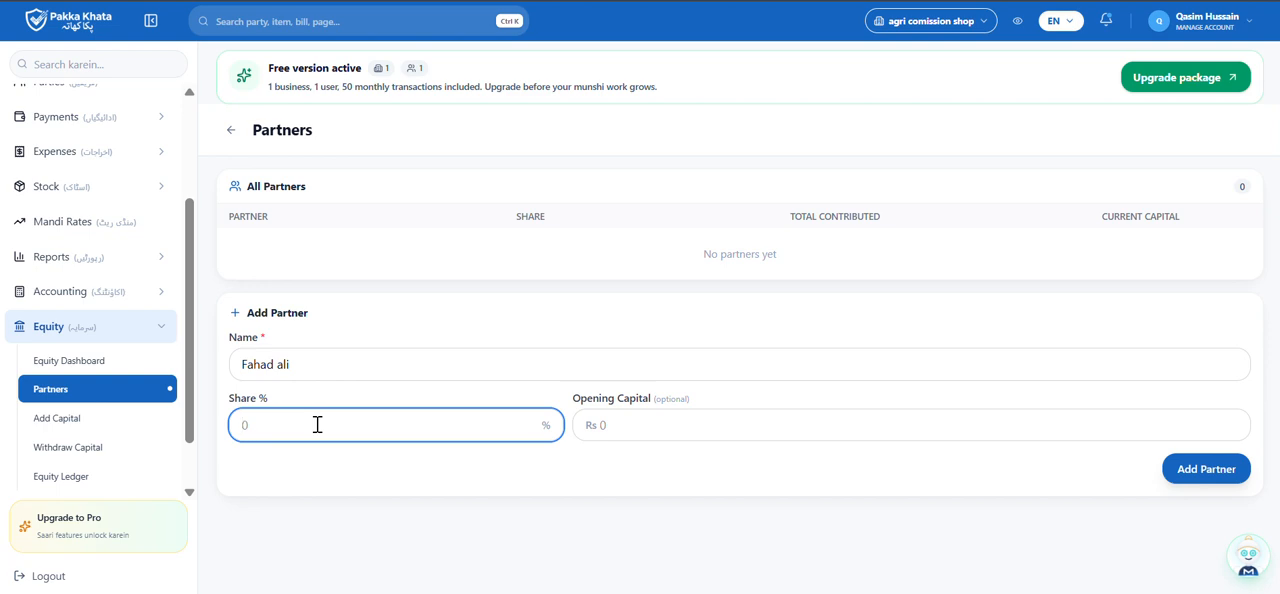
text(50)
Set the opening capital to Rs 300000 with Bank as the deposit account, and add the partner.
click(663, 431)
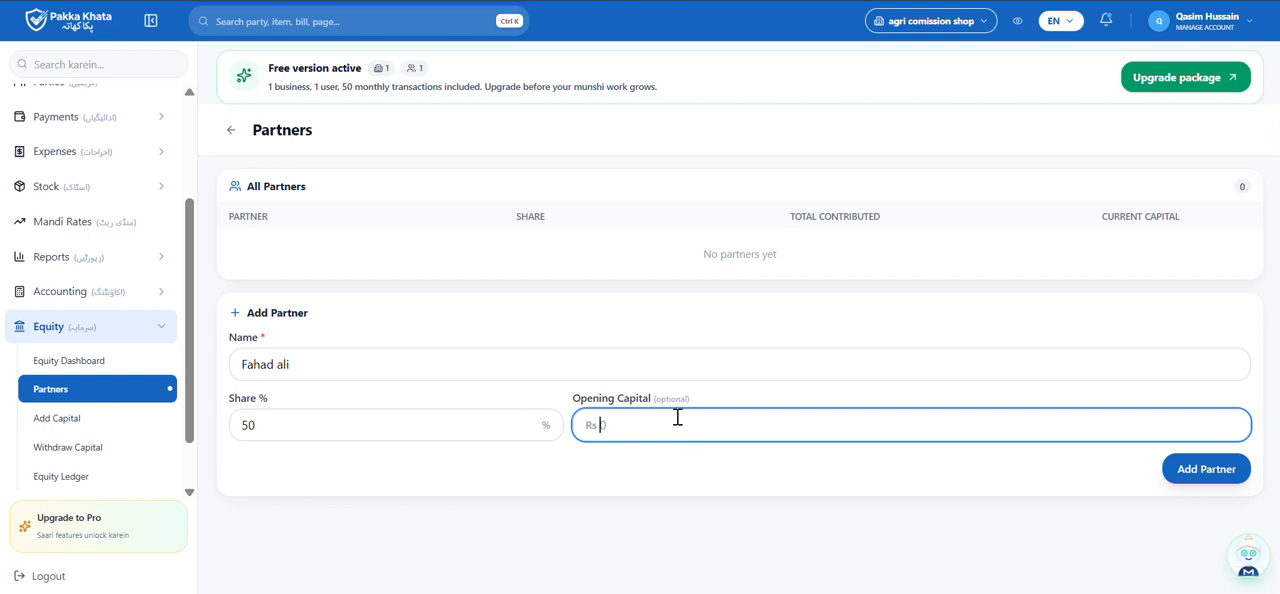
text(3)
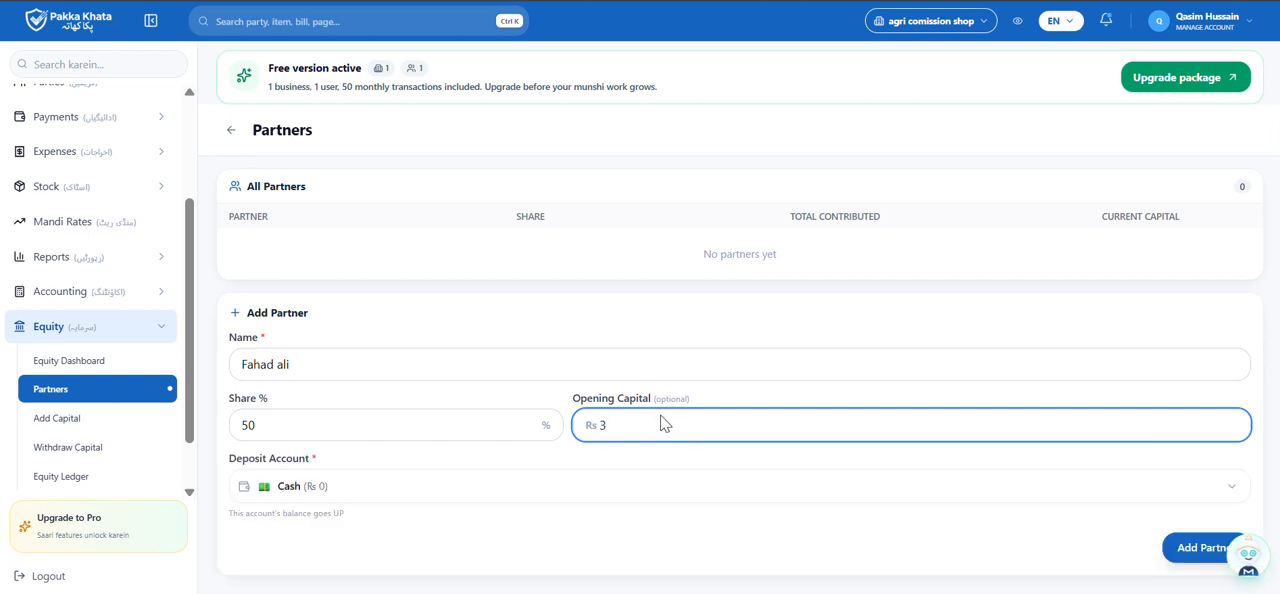
text(00000)
click(422, 493)
scroll(420, 487, down, 1)
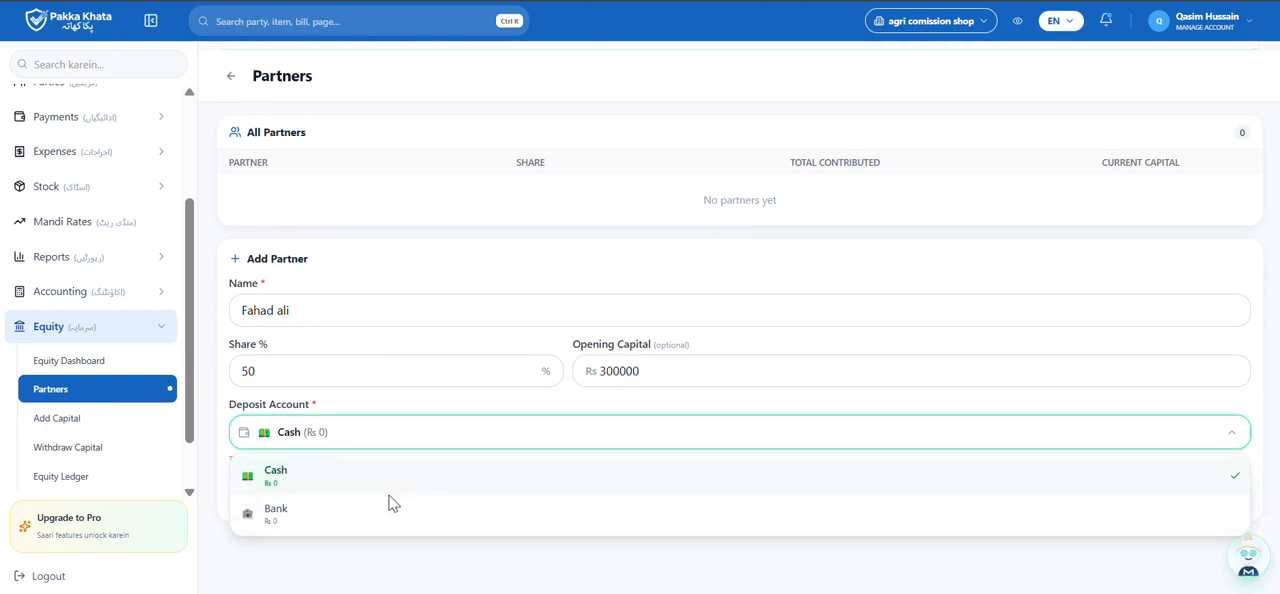
click(341, 514)
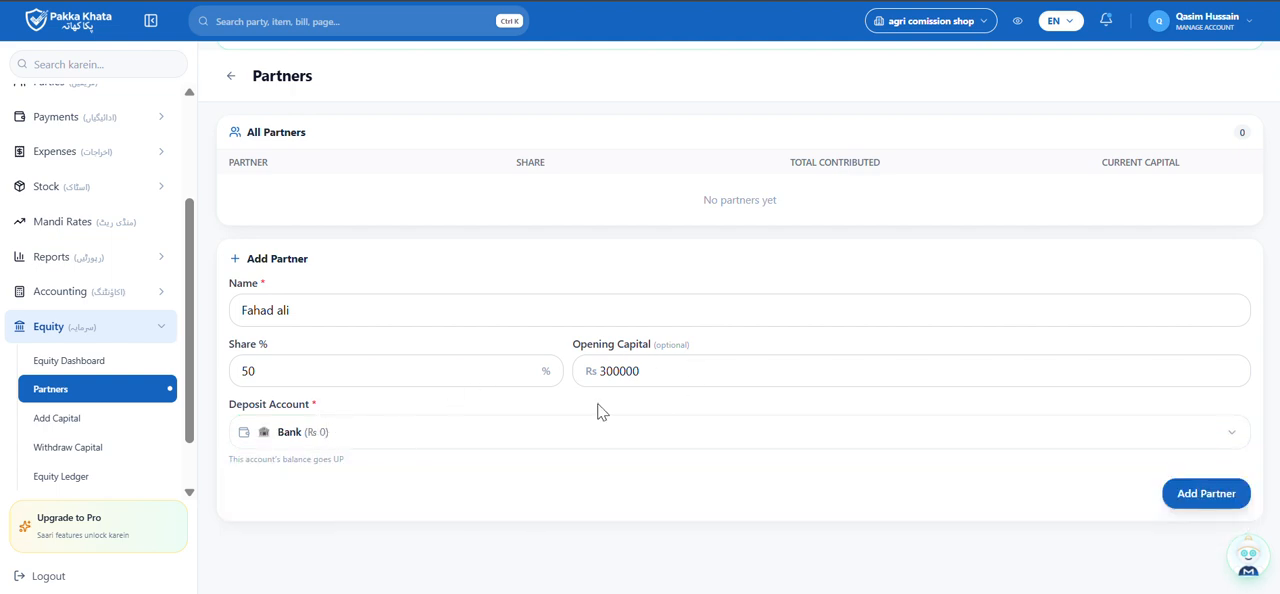
click(1216, 496)
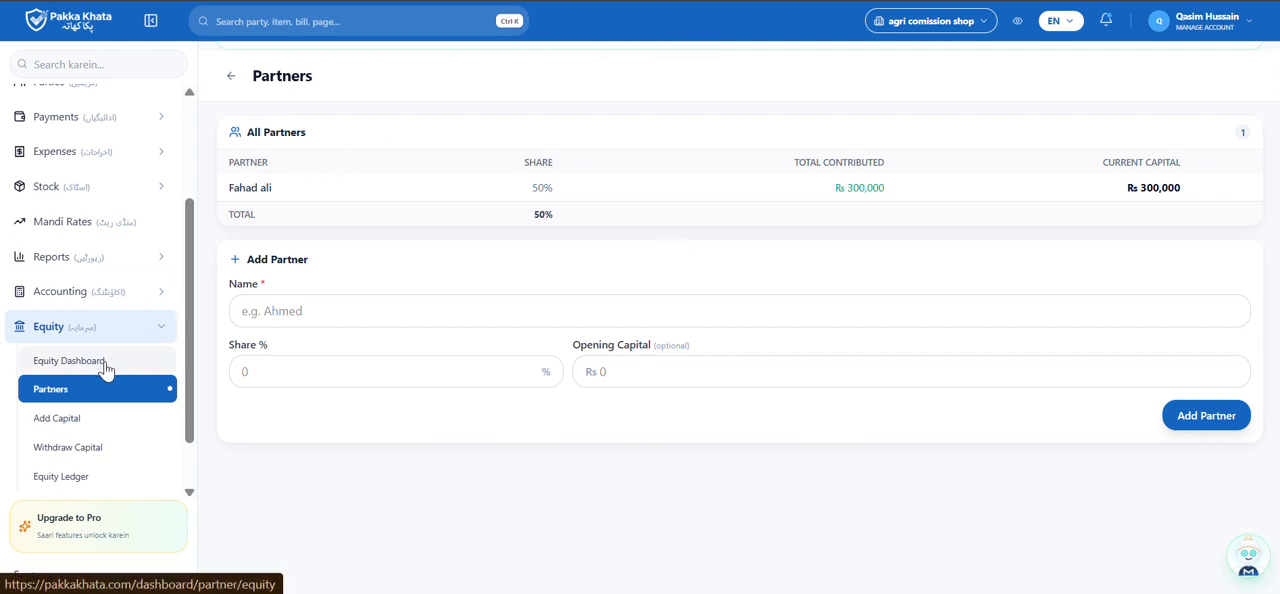
Check the bank balance in Cash & Bank Accounts after adding the partner's opening capital.
scroll(115, 257, up, 1)
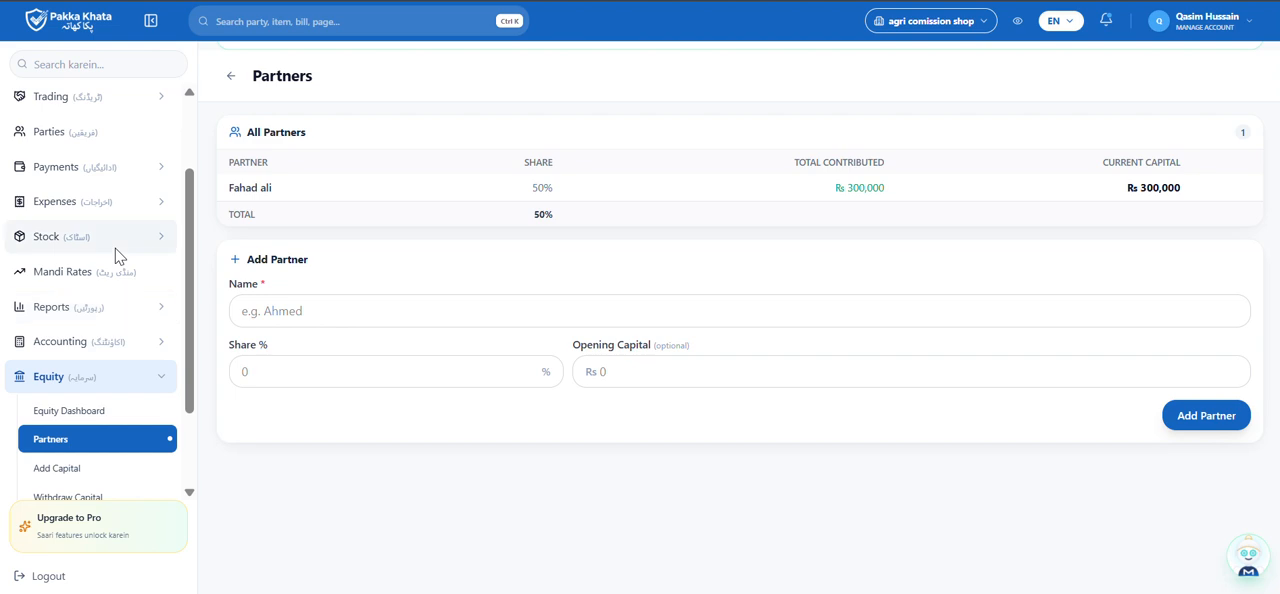
click(110, 176)
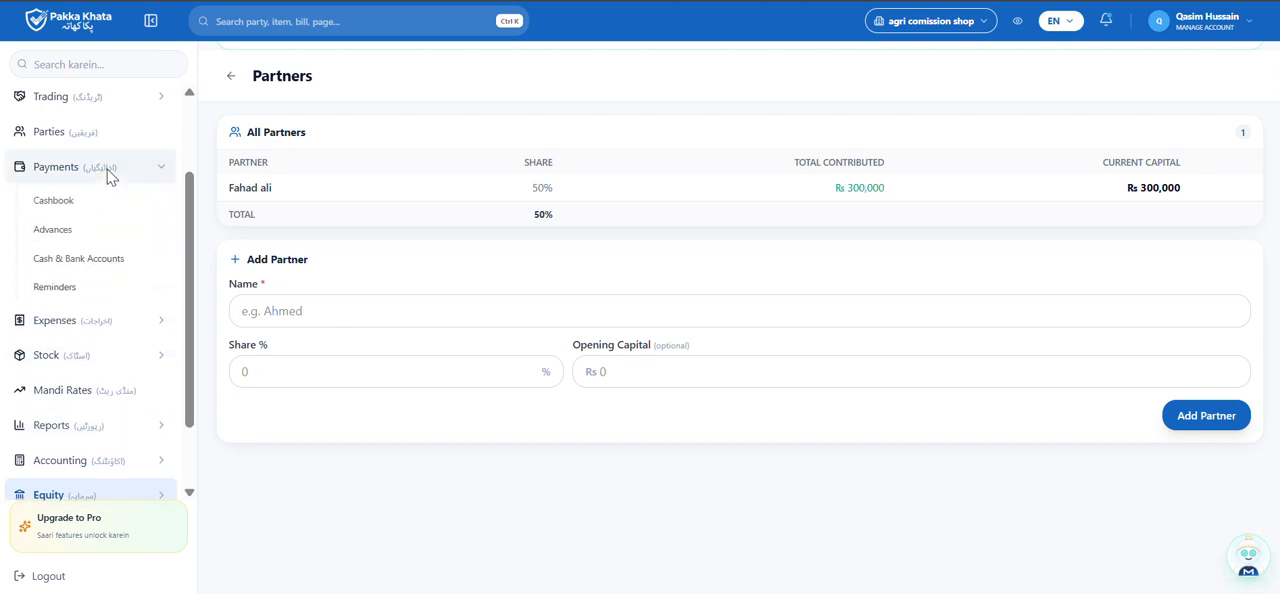
click(88, 268)
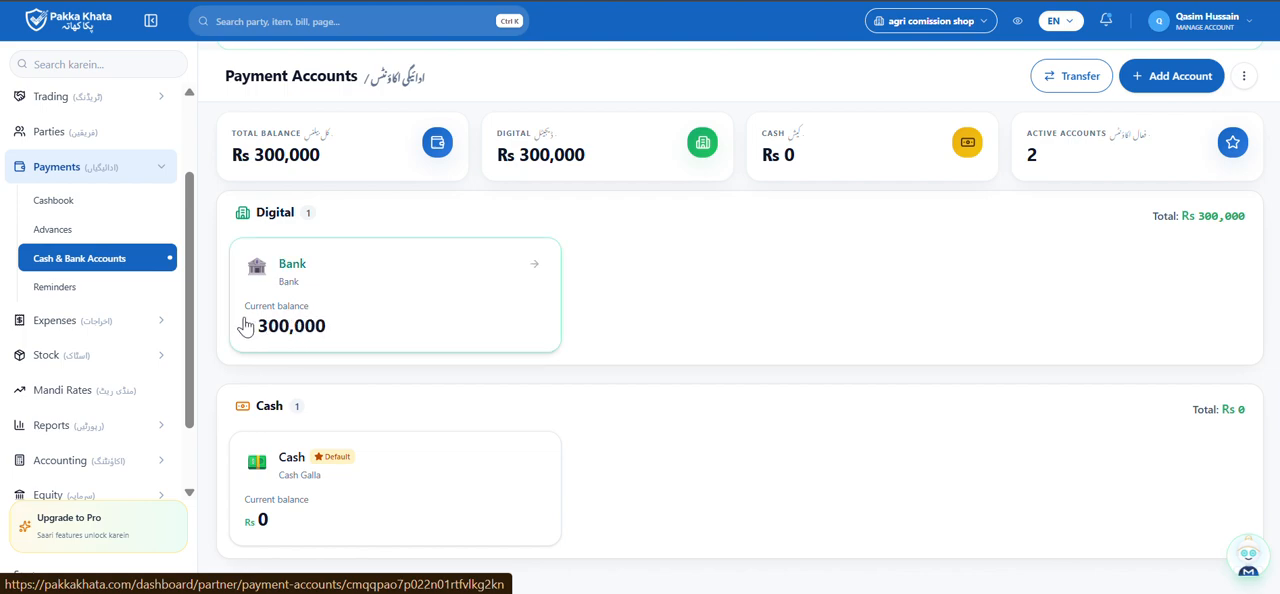
Open the Add Capital form under Equity and keep the existing partner selected.
scroll(63, 450, down, 1)
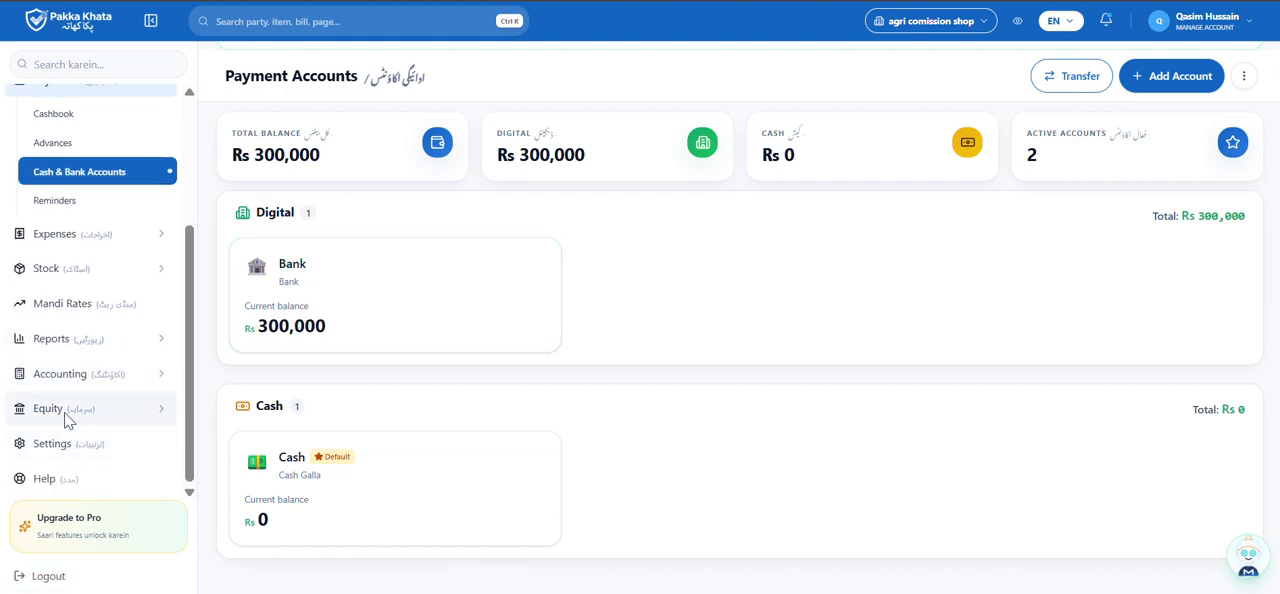
click(67, 420)
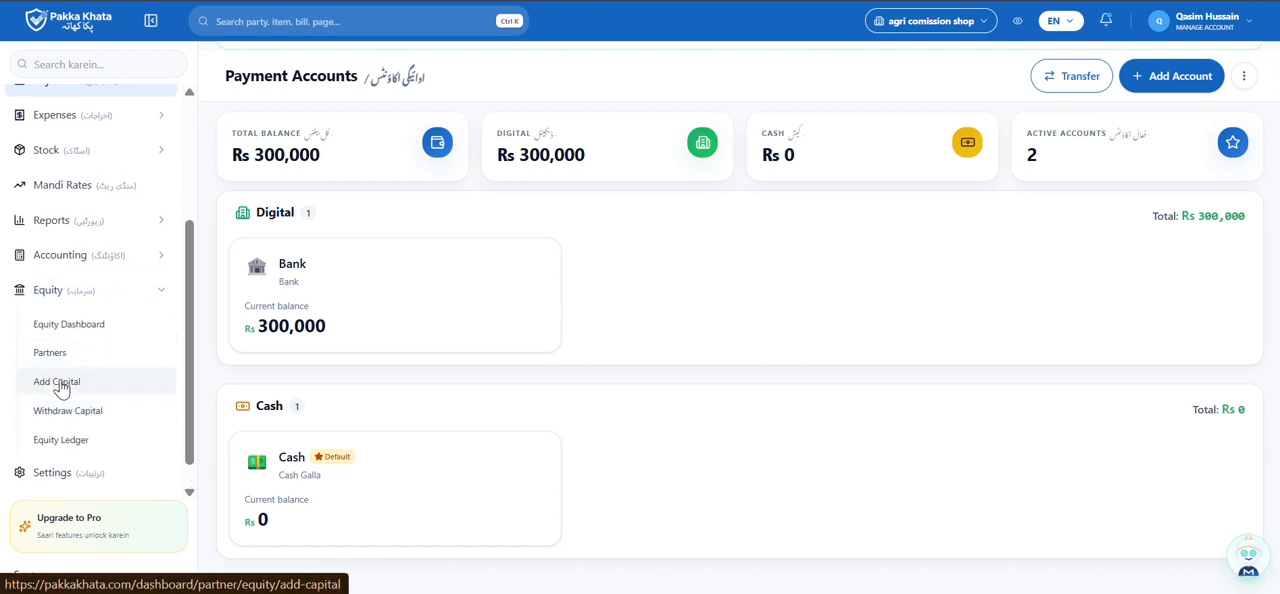
click(61, 388)
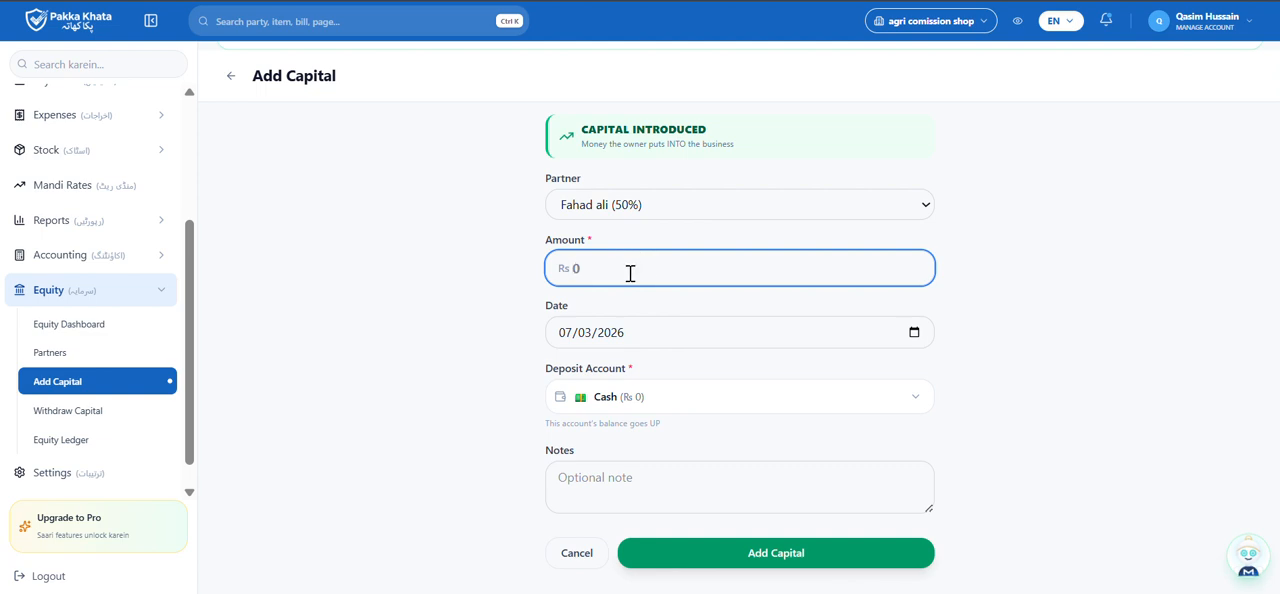
click(646, 207)
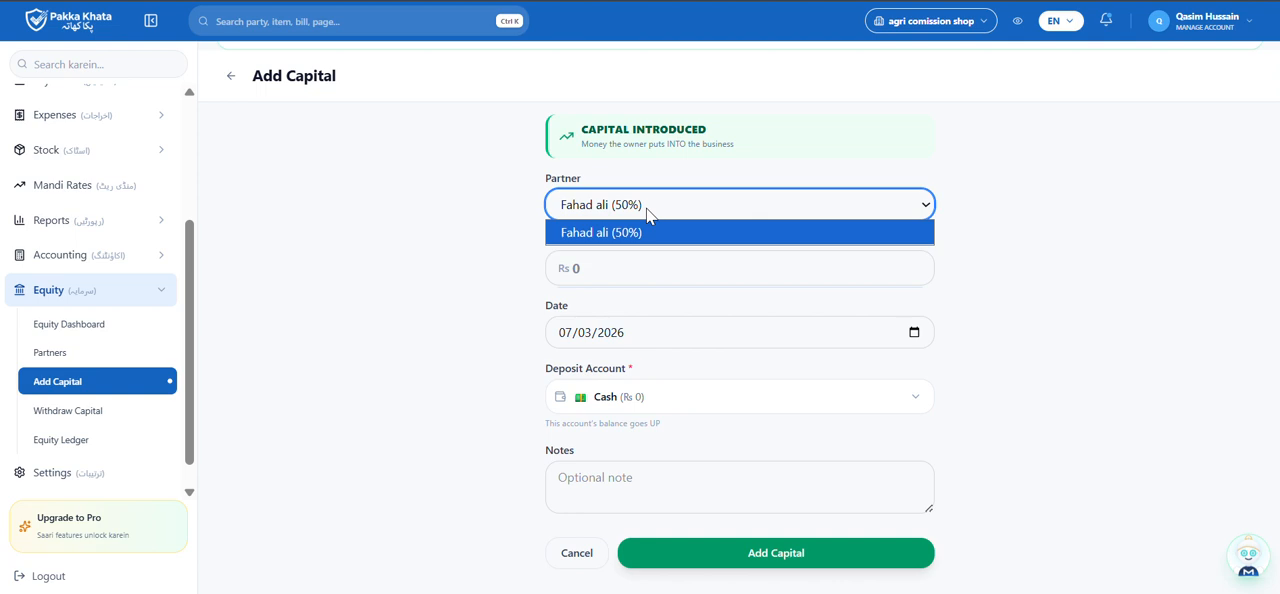
click(646, 208)
click(646, 208)
click(646, 212)
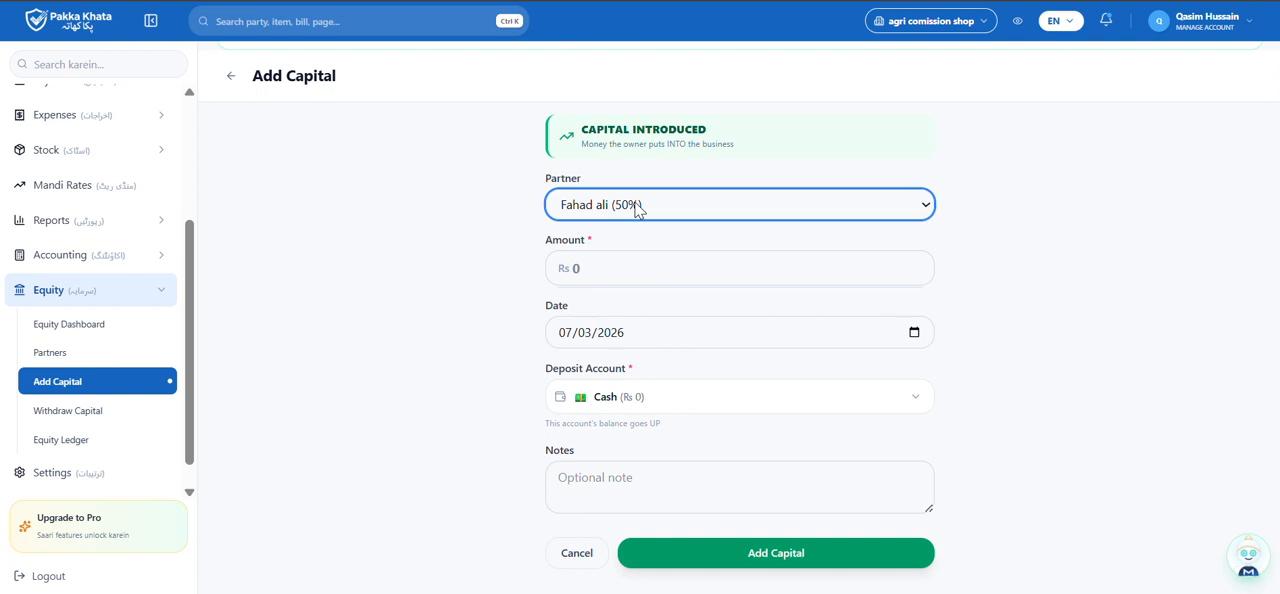
Add Rs 200000 of capital for the partner, deposited in the Bank account.
click(626, 260)
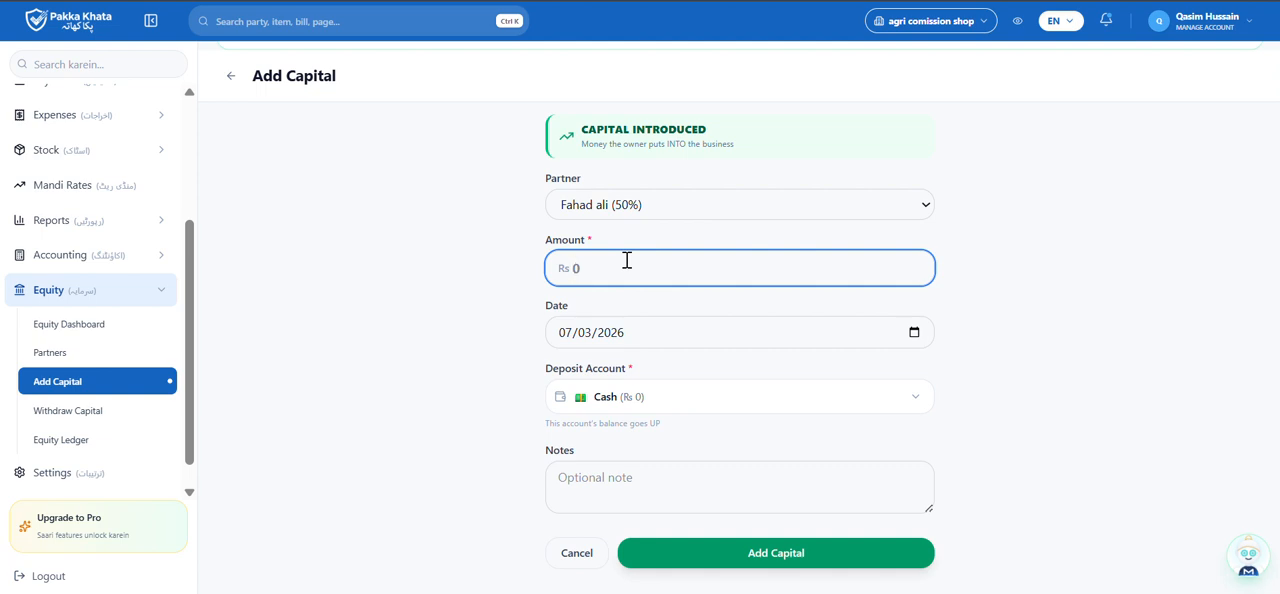
text(200000)
click(630, 398)
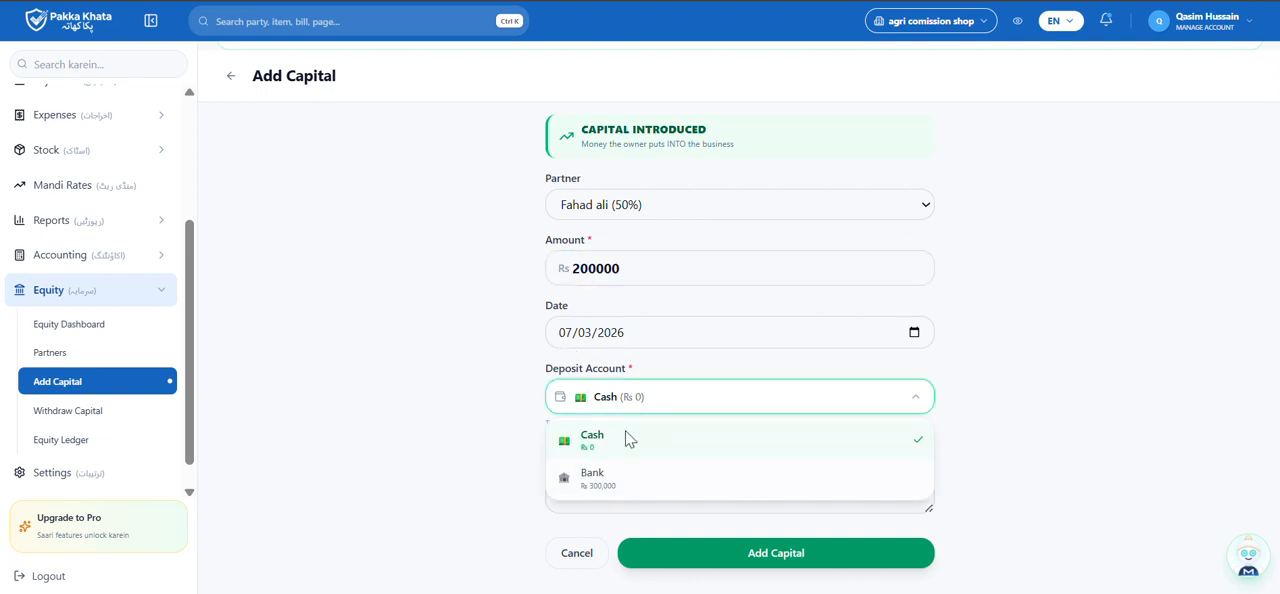
click(608, 480)
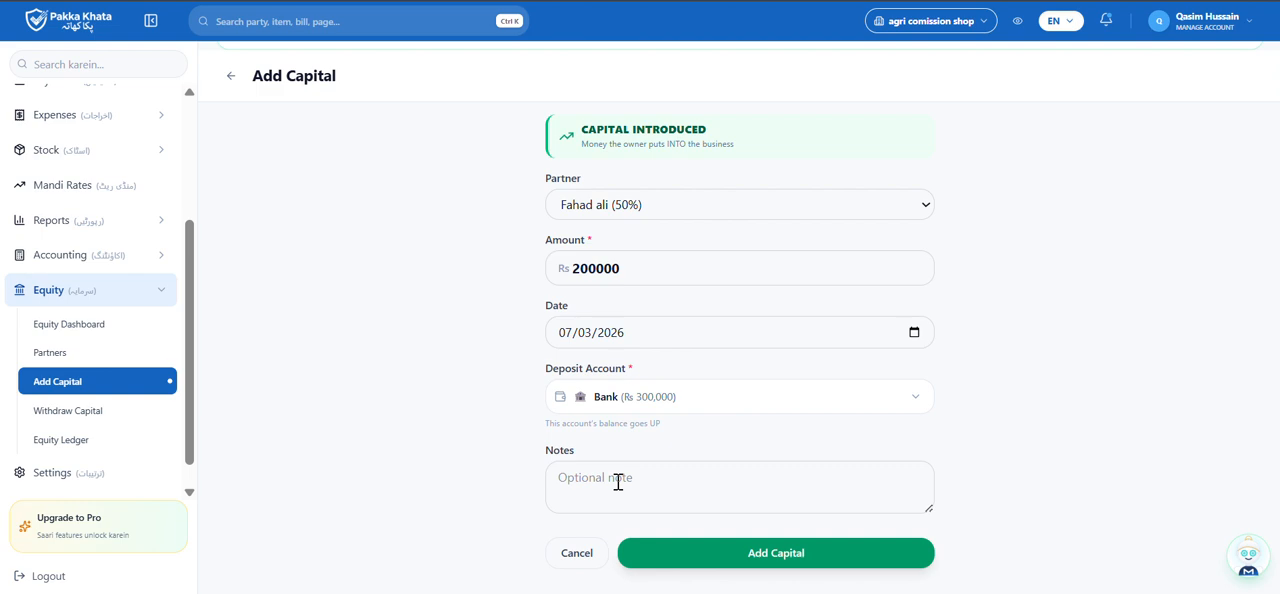
click(736, 556)
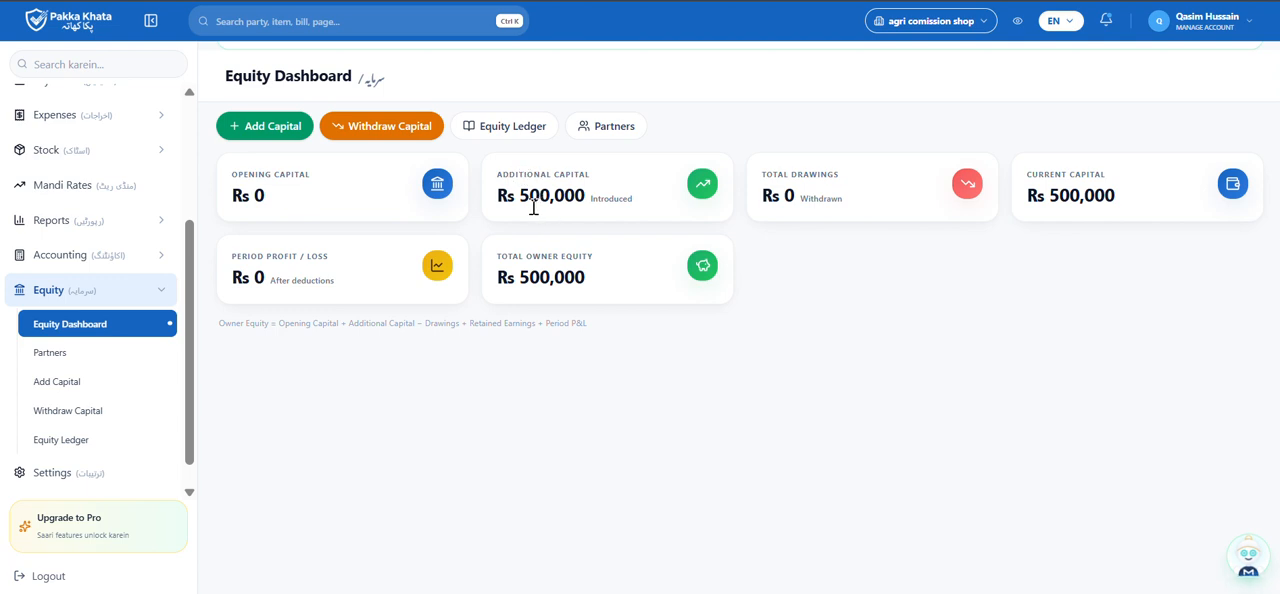
Review the Cash & Bank Accounts page for the effect of the additional capital.
scroll(66, 175, up, 3)
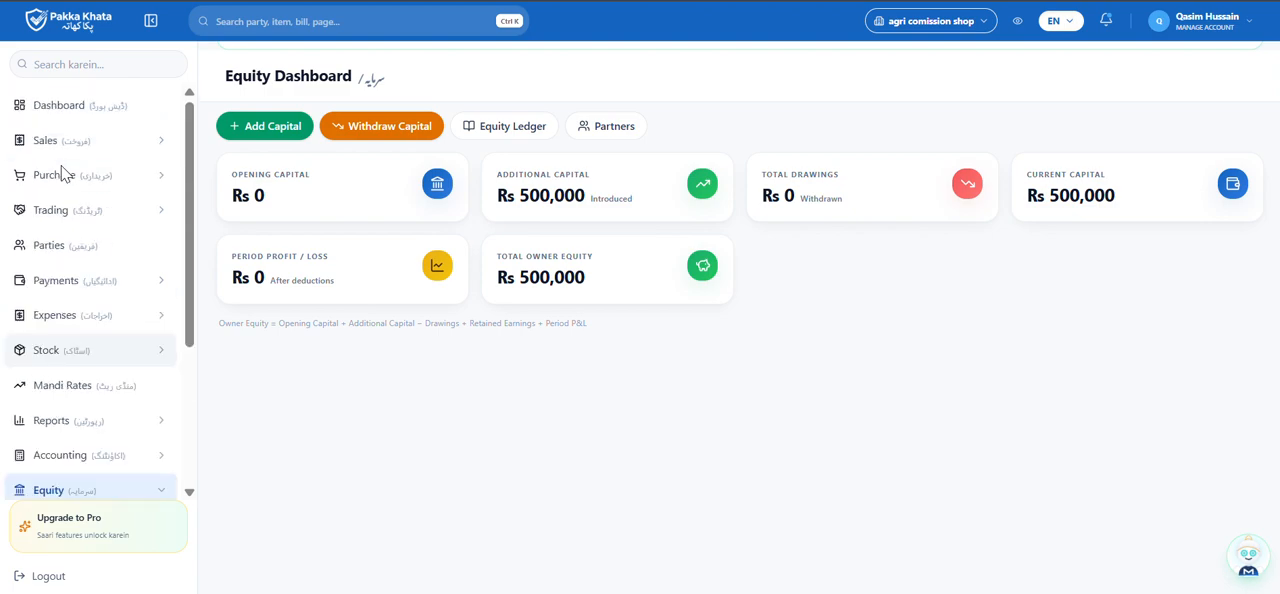
click(92, 282)
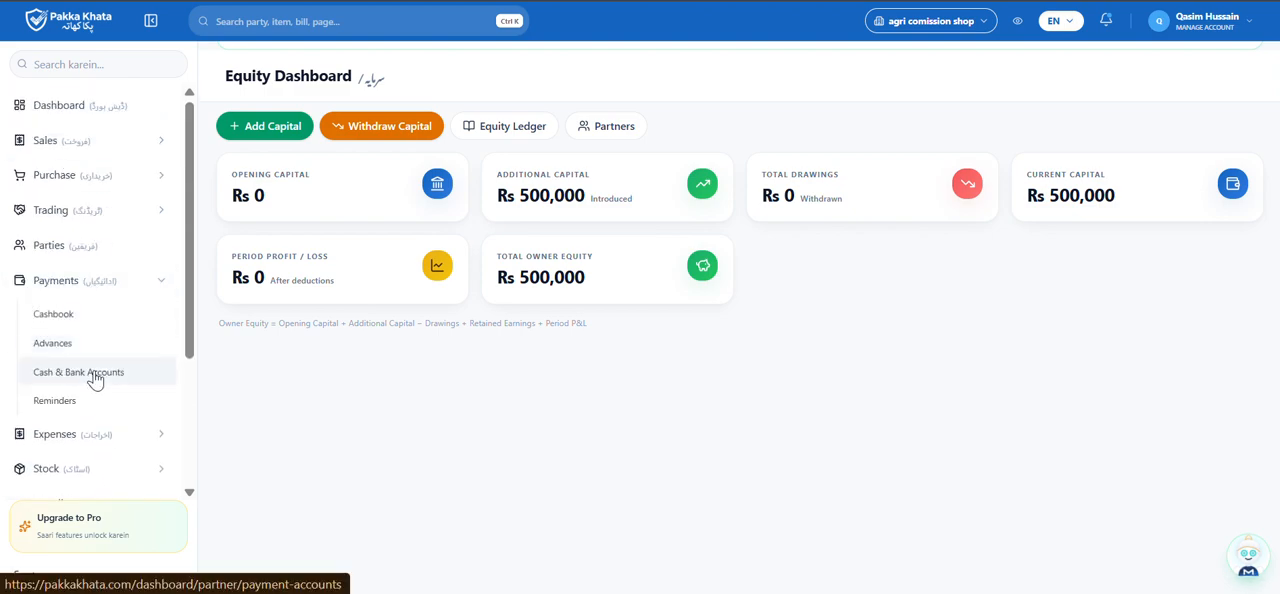
click(94, 377)
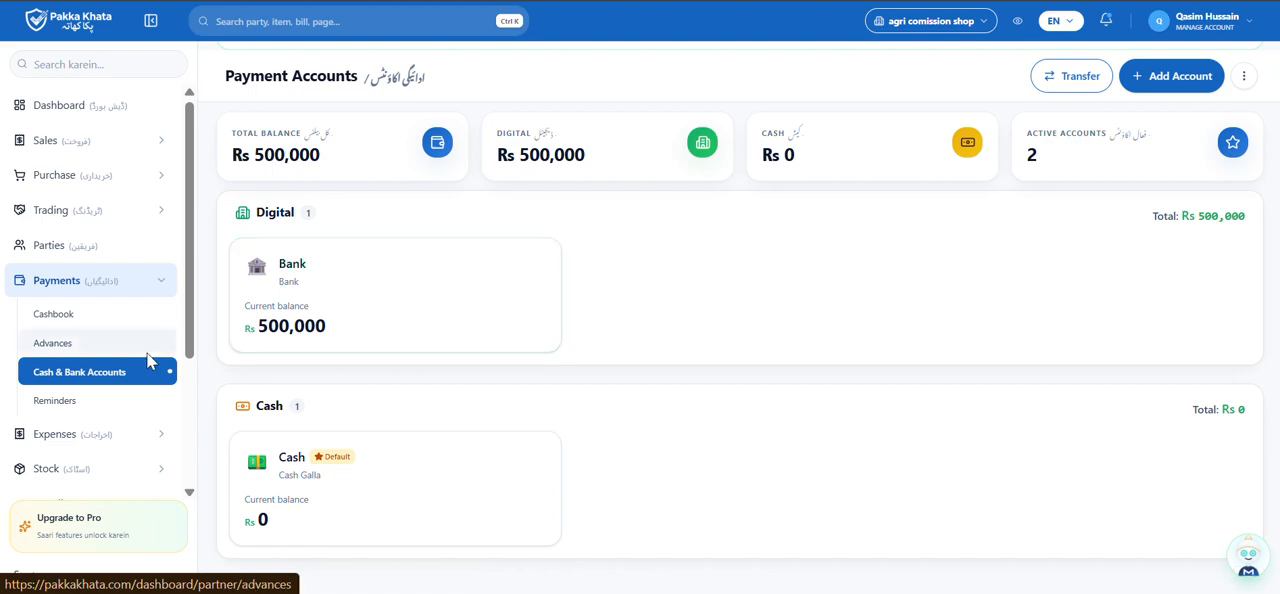
Open the Withdraw Capital form under Equity and keep the existing partner selected.
scroll(146, 352, down, 2)
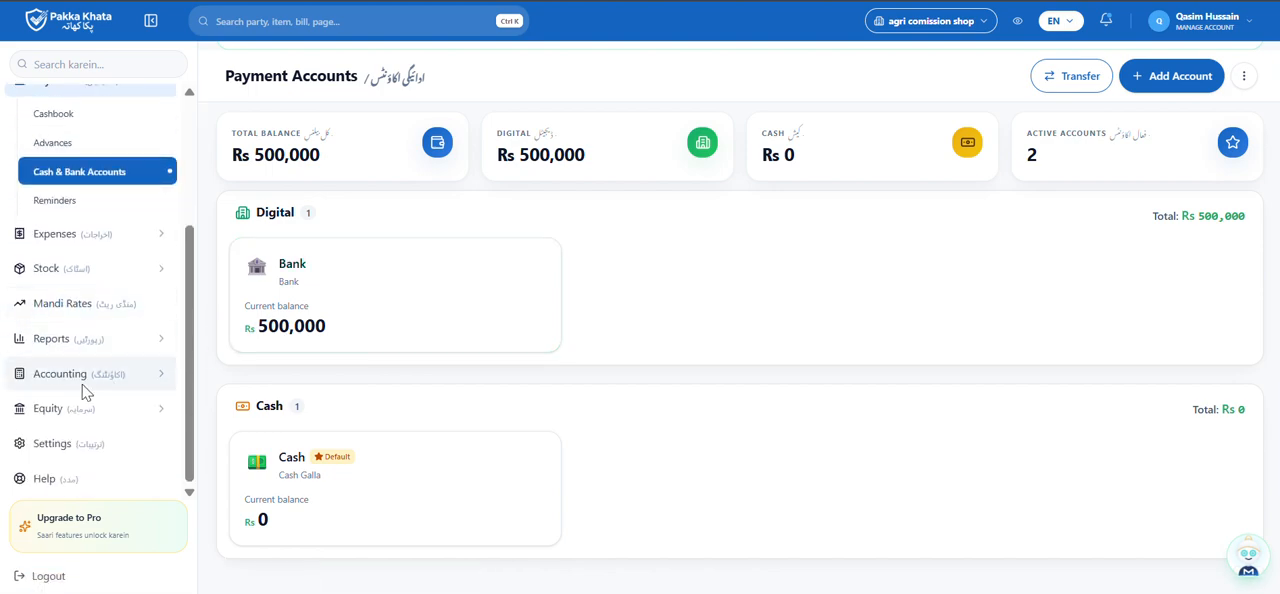
click(82, 376)
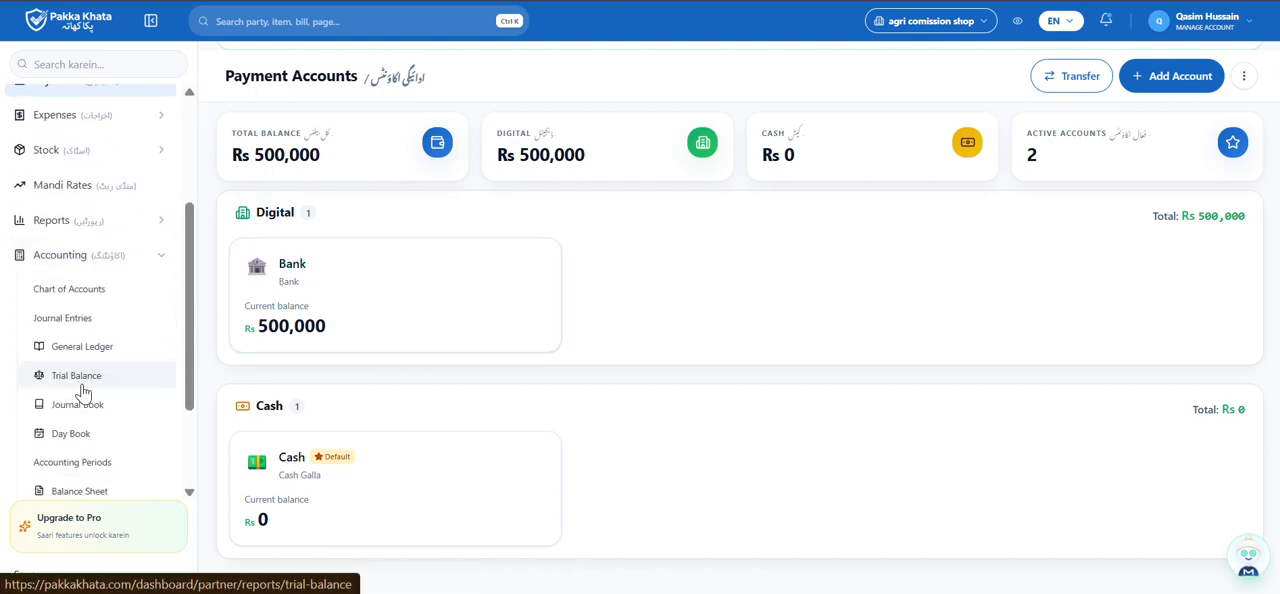
click(106, 255)
click(73, 410)
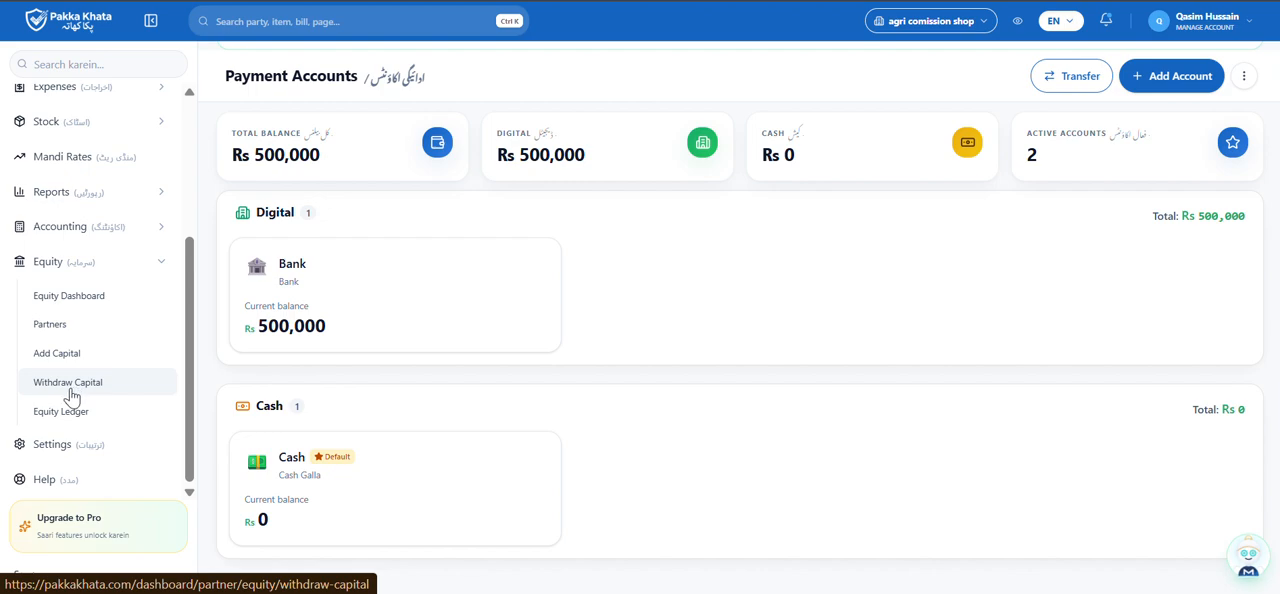
click(72, 395)
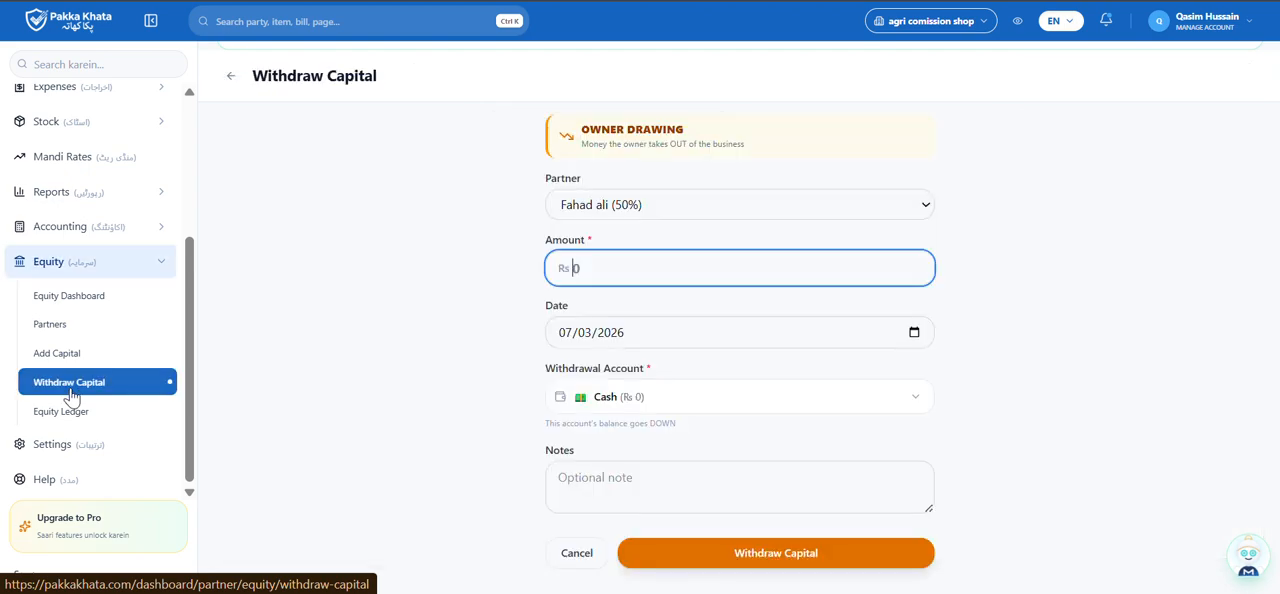
click(737, 204)
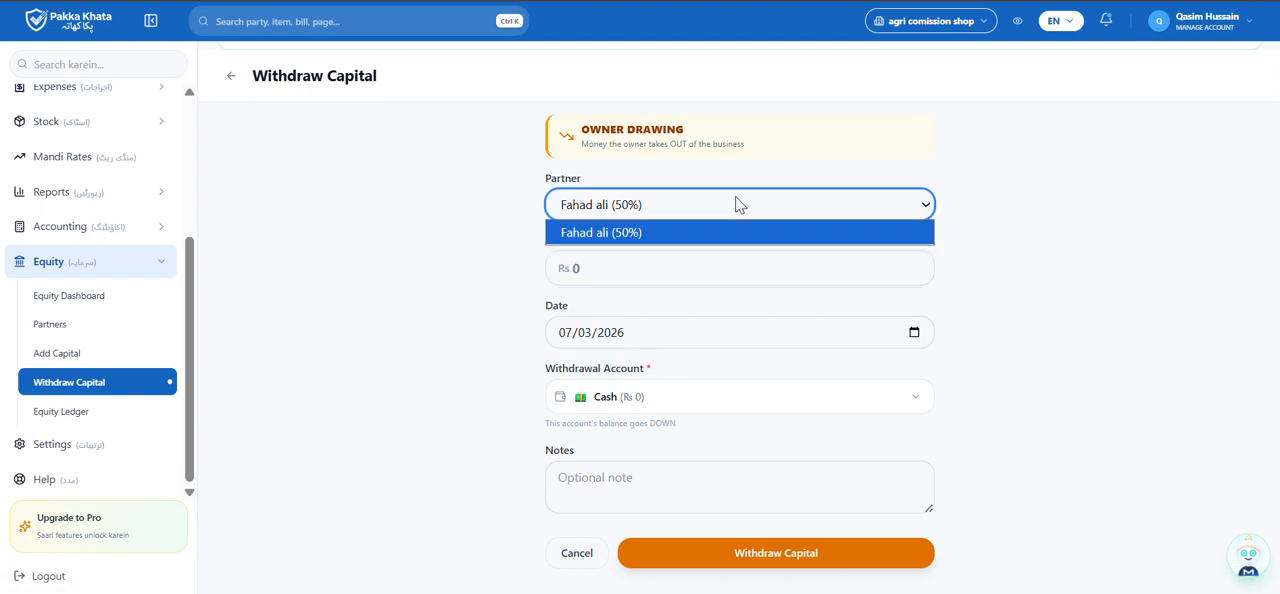
click(737, 204)
Withdraw Rs 100000 of the partner's capital from the Bank account.
click(700, 260)
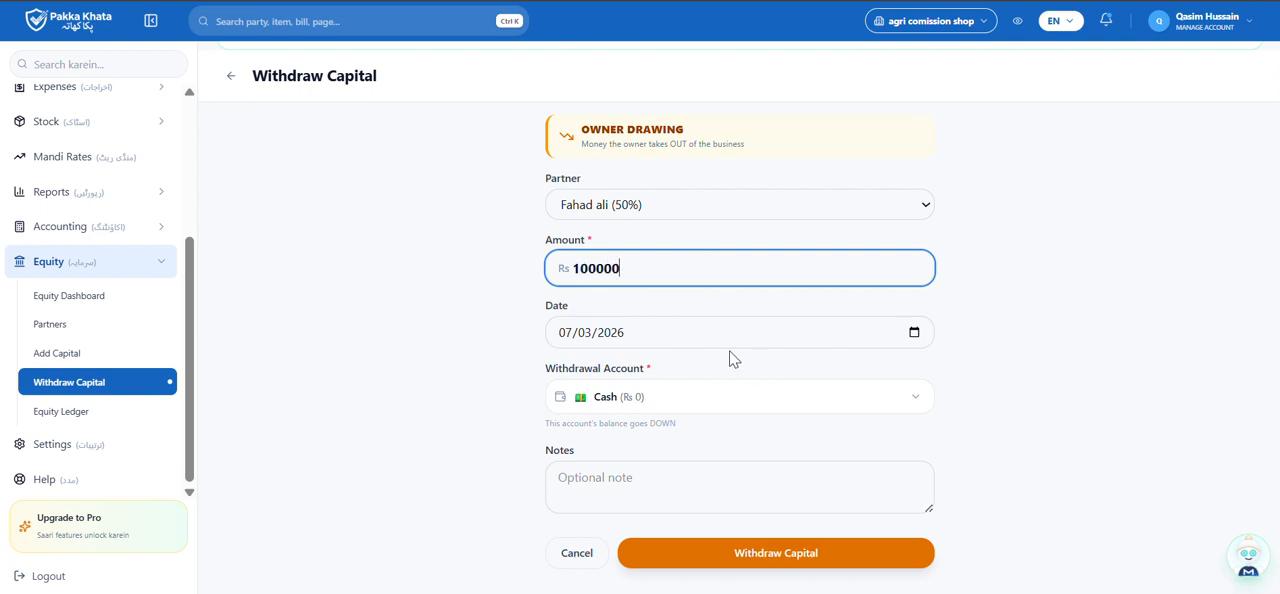
click(738, 405)
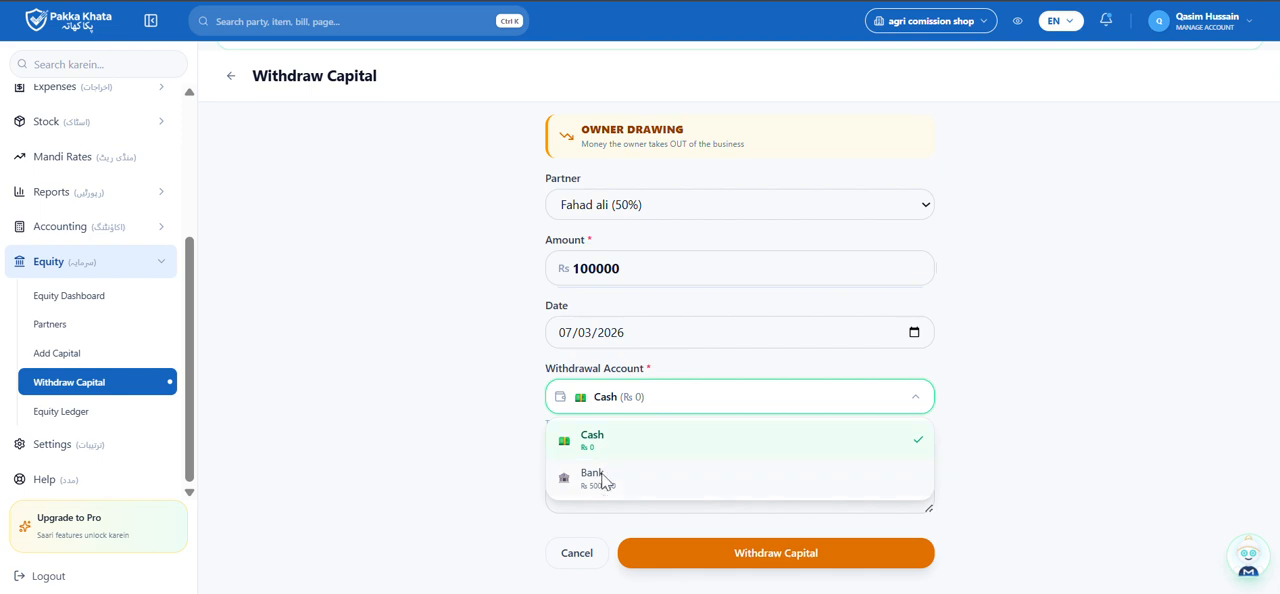
click(605, 479)
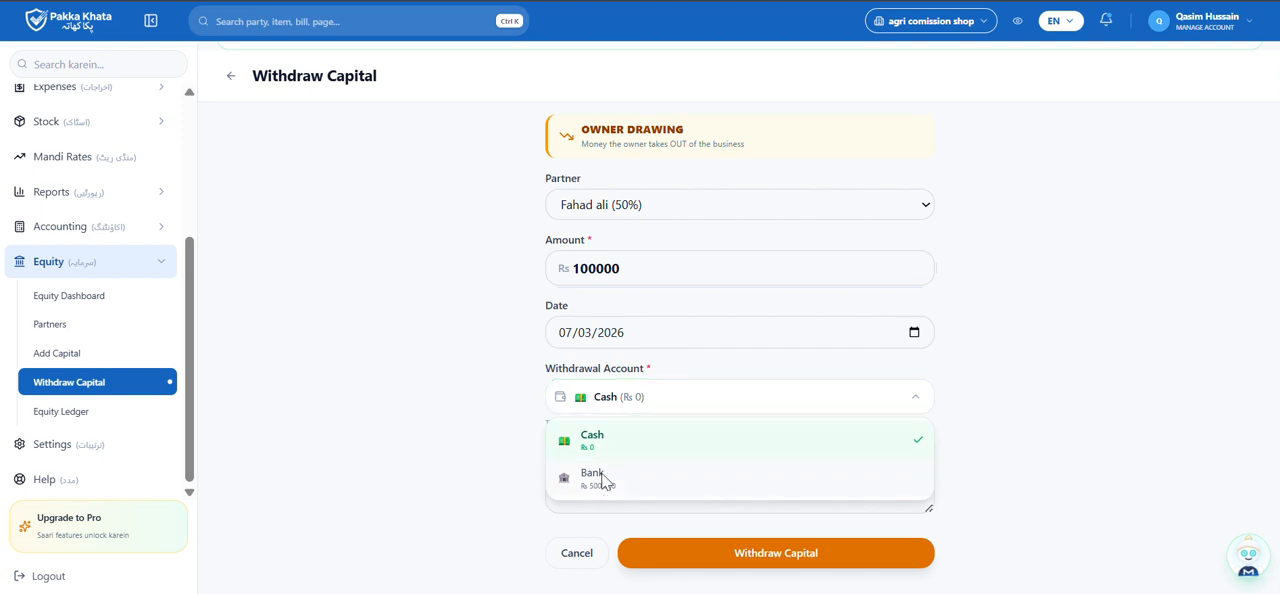
click(700, 560)
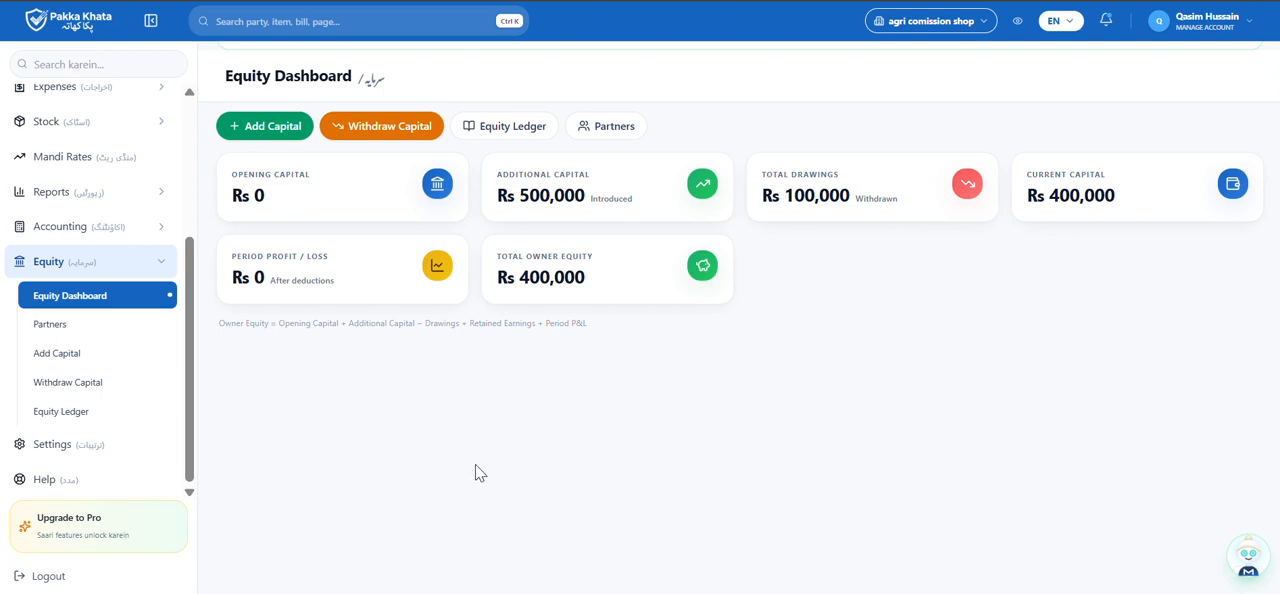
Check the bank balance in Cash & Bank Accounts after the capital withdrawal.
scroll(85, 127, up, 1)
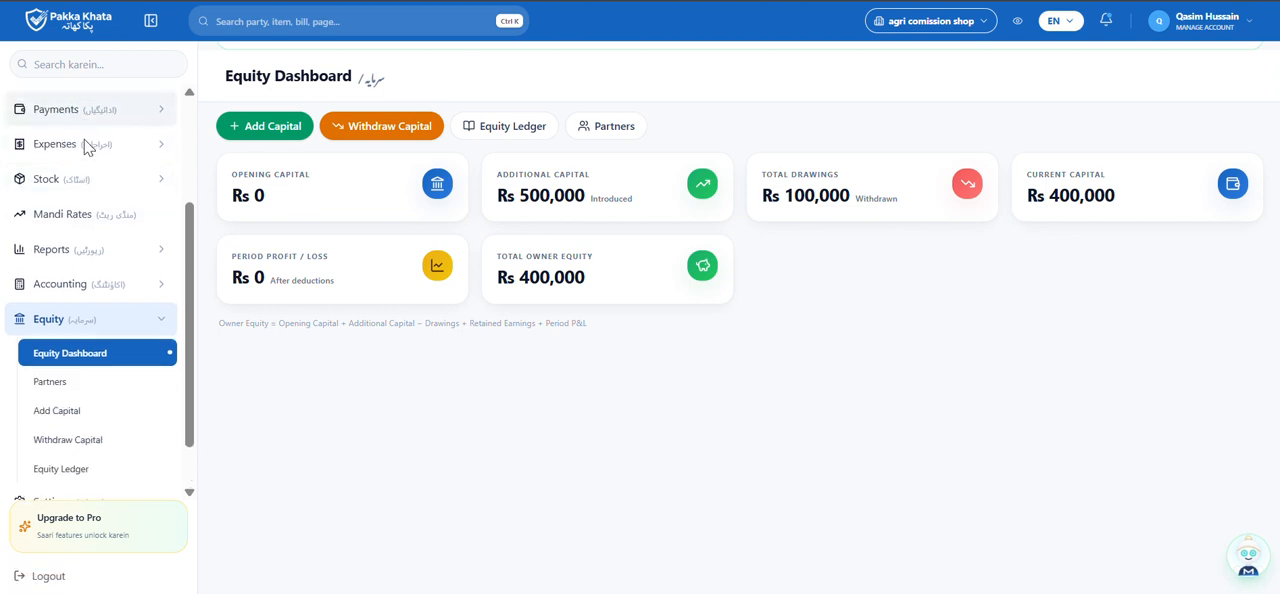
click(86, 113)
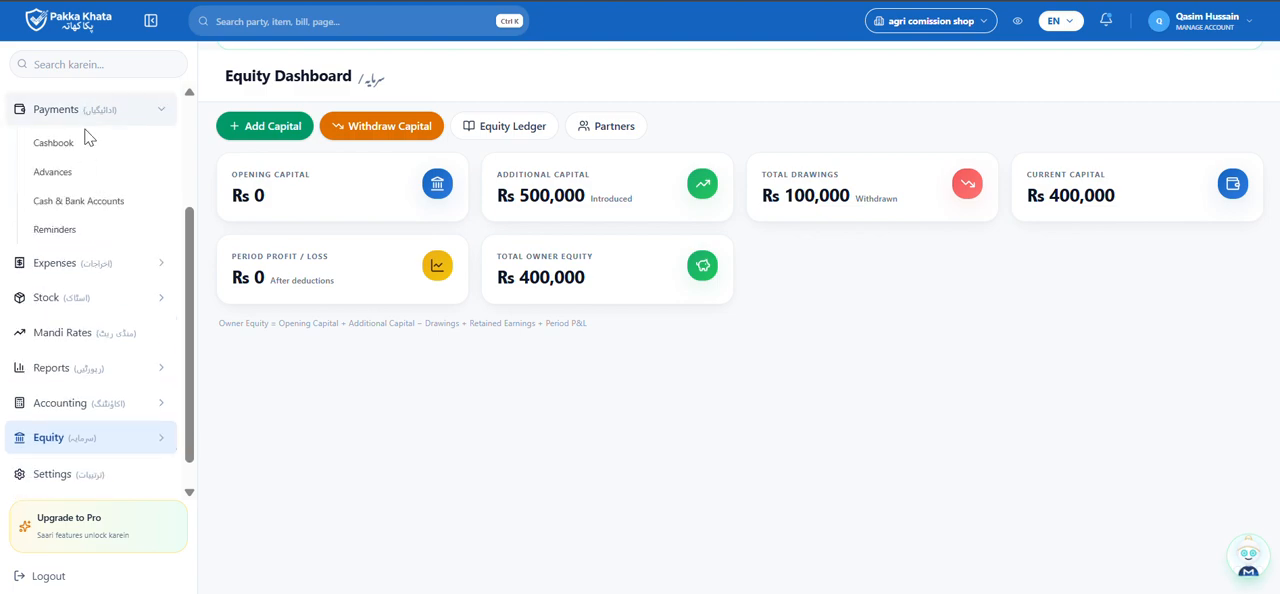
click(90, 202)
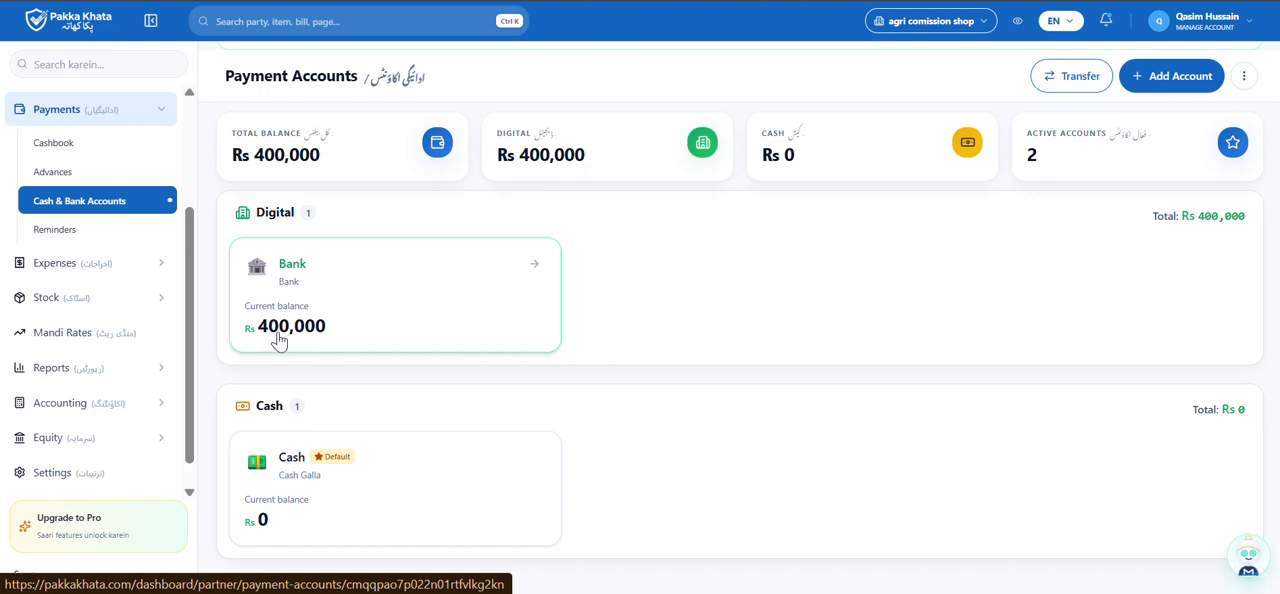
Open the Equity Ledger to review the partner's capital and drawing entries.
scroll(166, 306, down, 1)
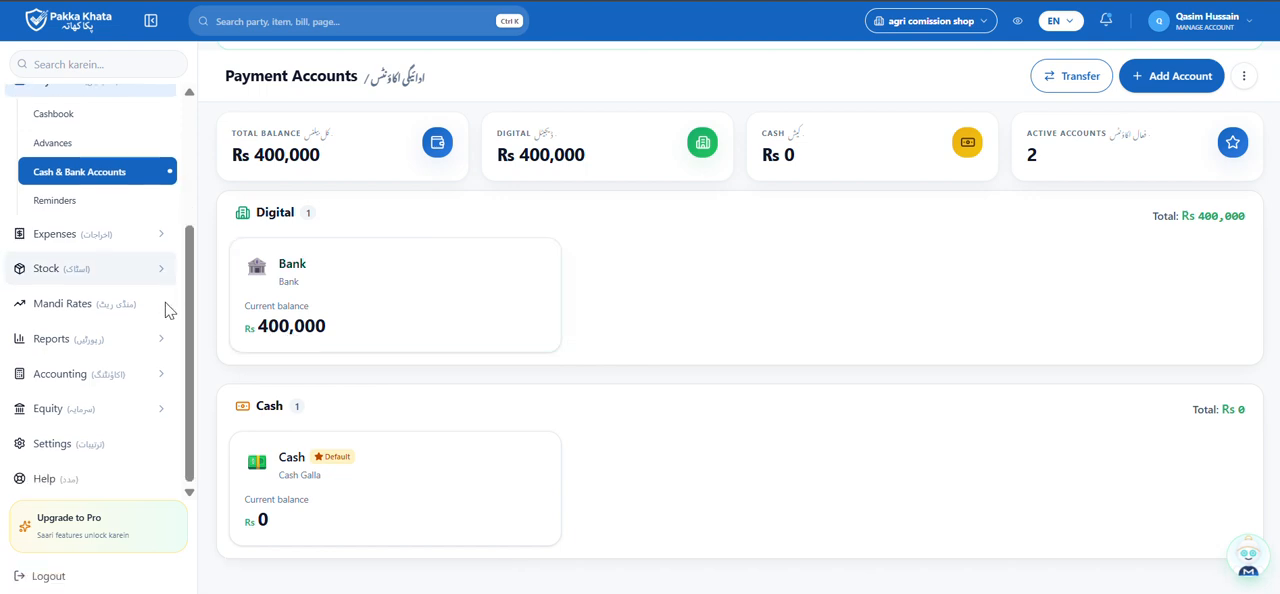
click(127, 411)
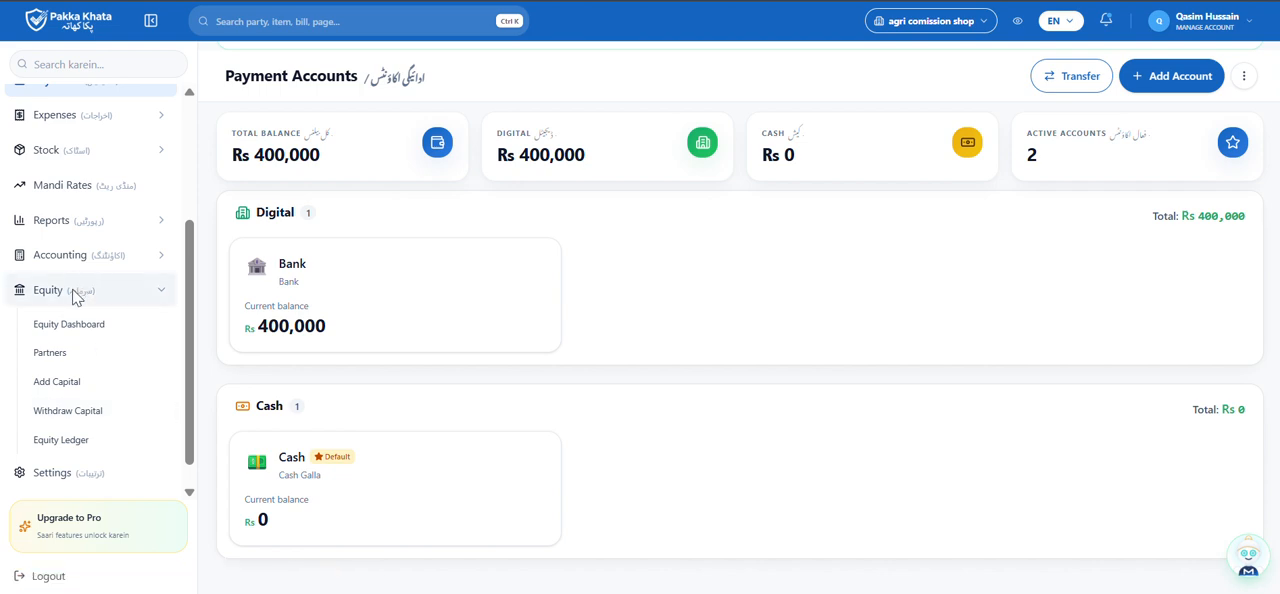
click(68, 444)
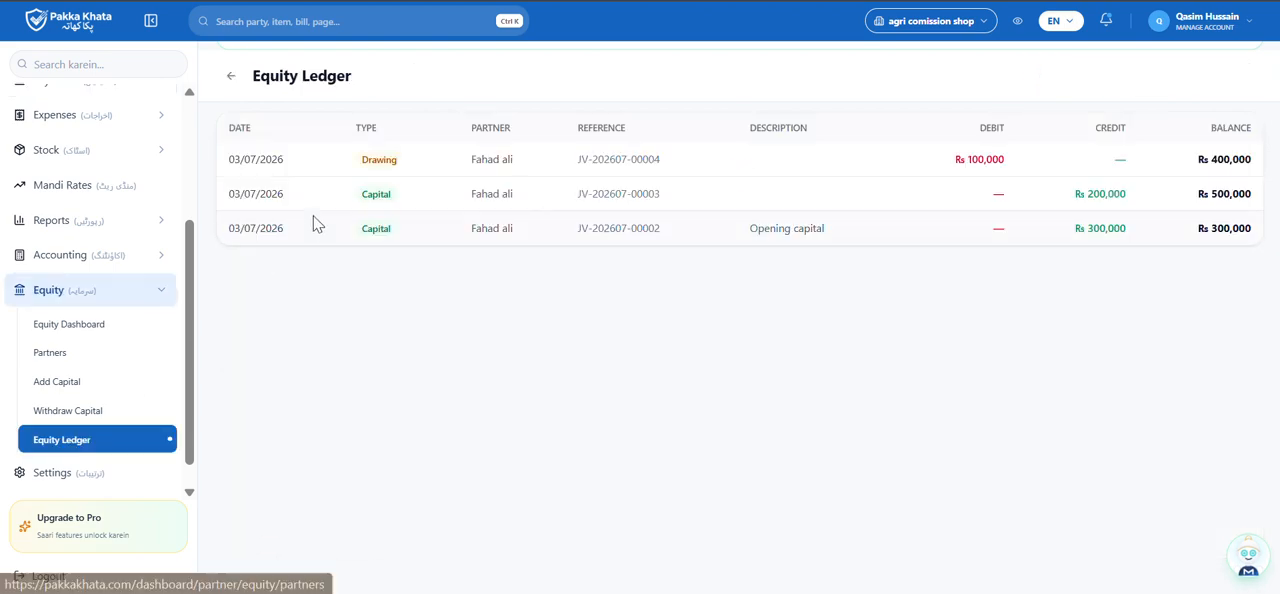